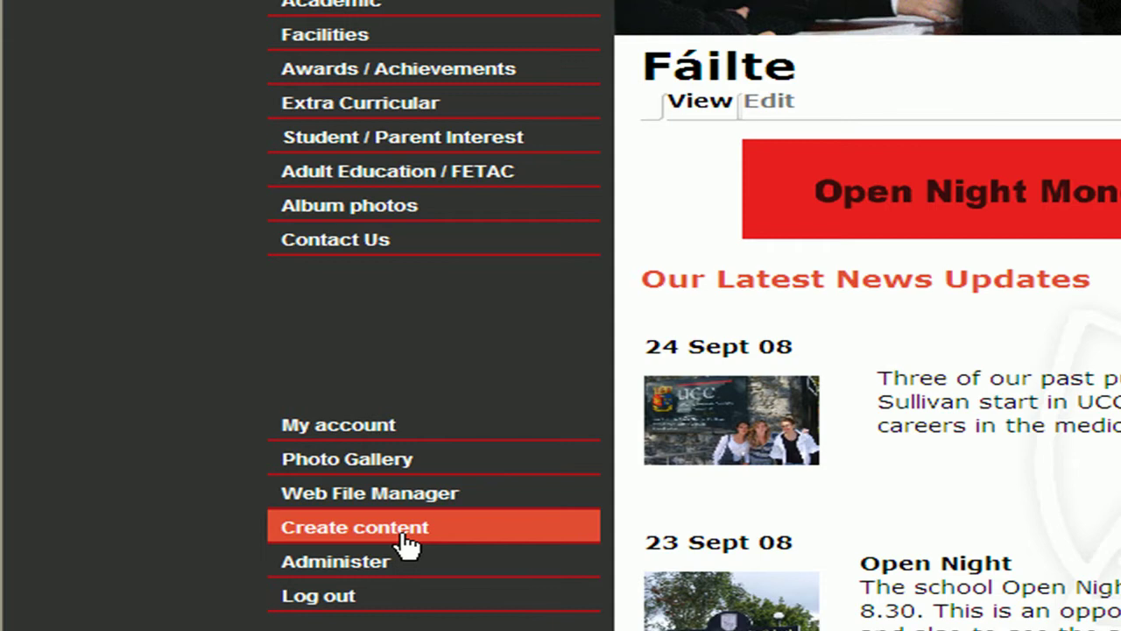
- Start a new Album from the Create content menu
click(396, 544)
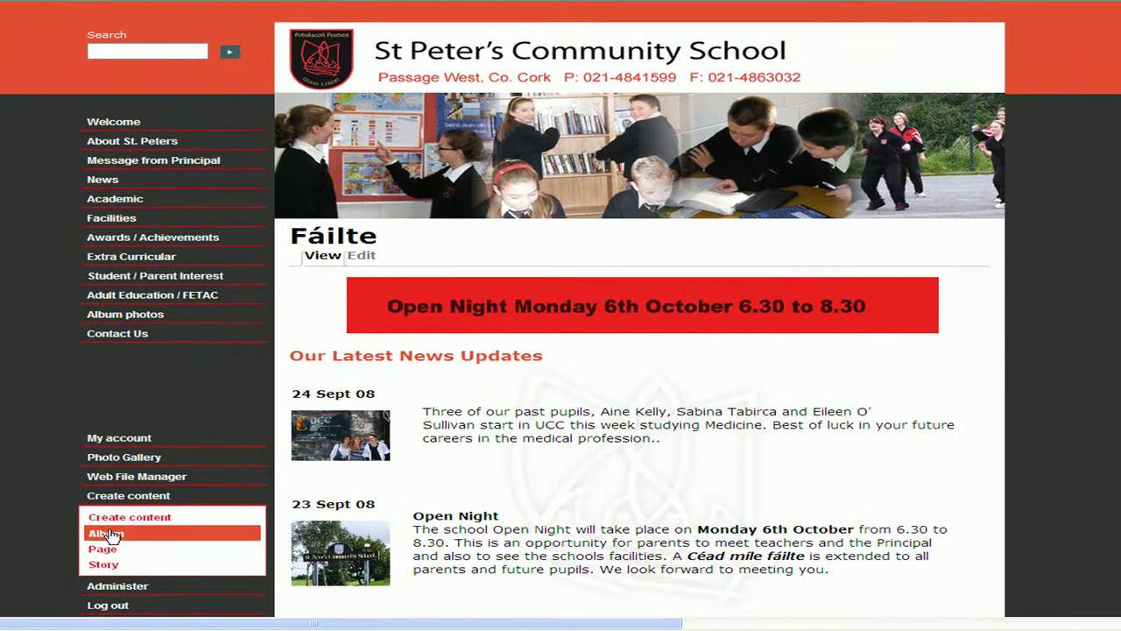
click(111, 535)
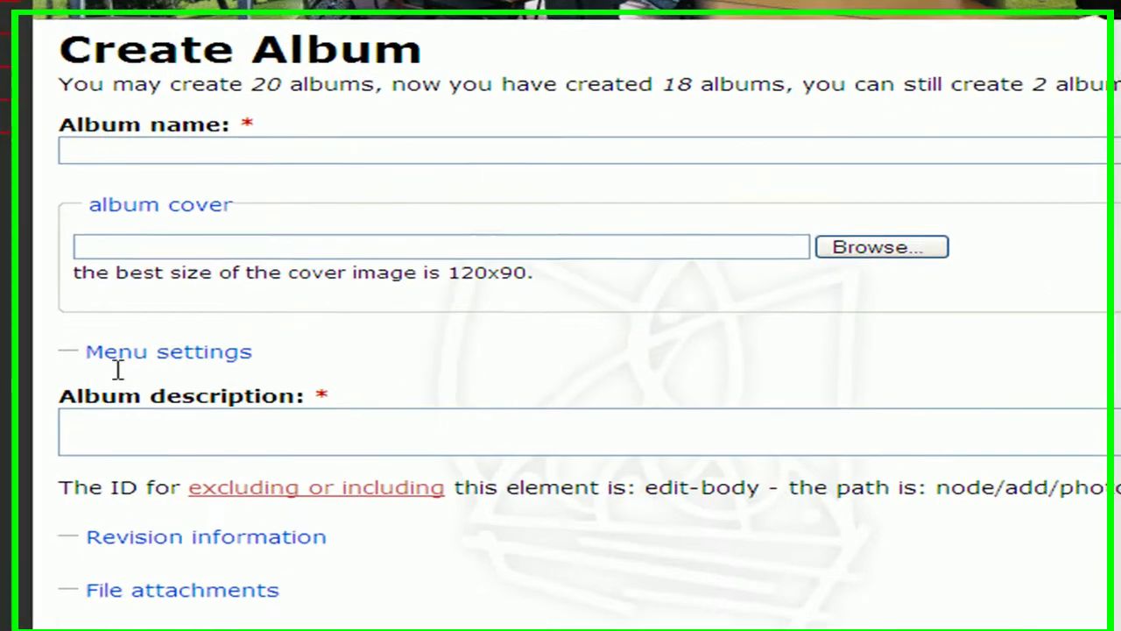
- Name the album 'Album name' and set image 1 (Custom) as its cover
double_click(304, 265)
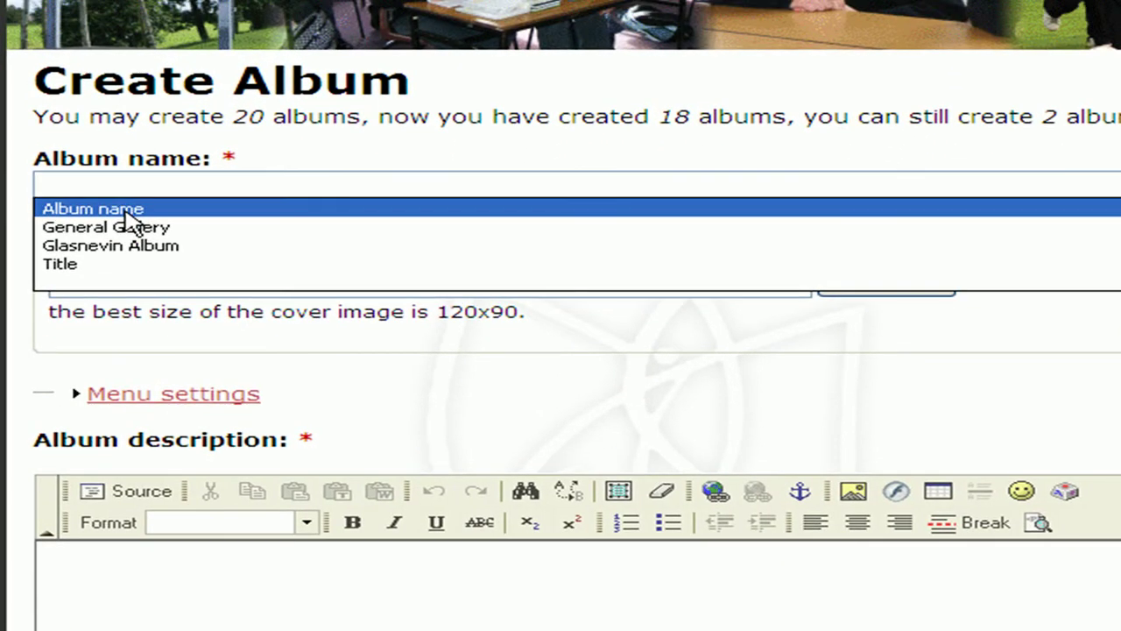
click(125, 210)
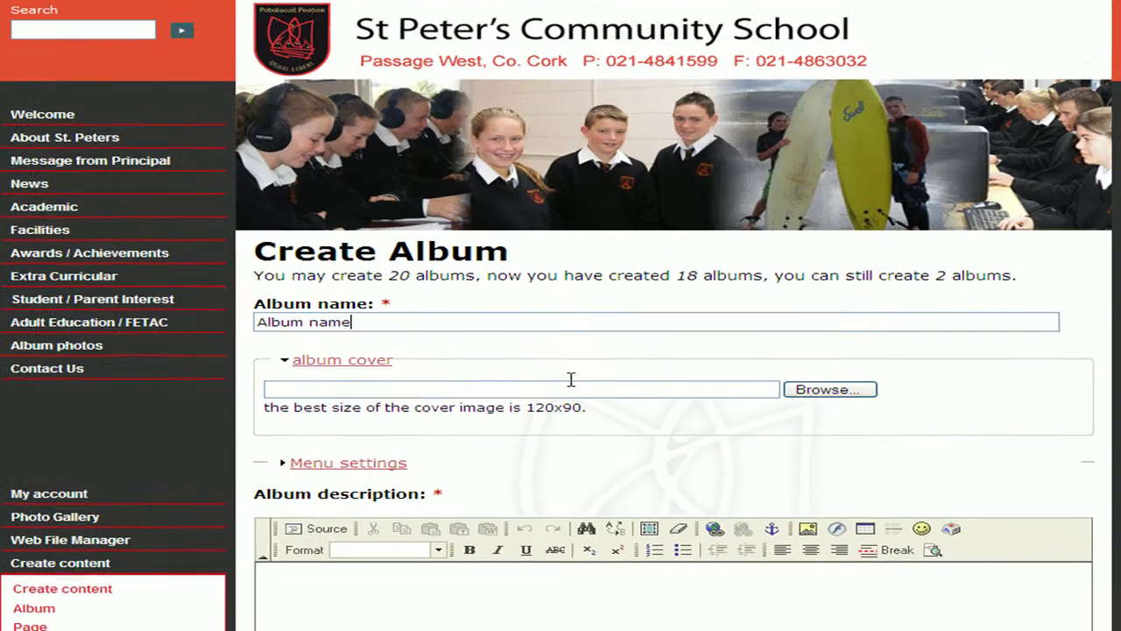
click(832, 396)
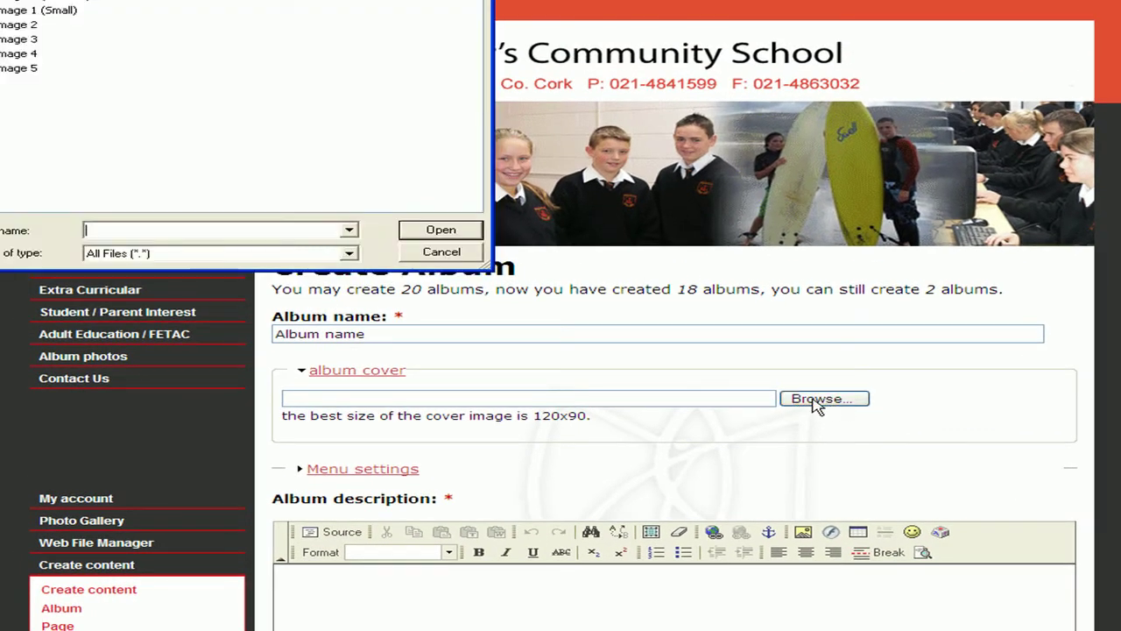
click(44, 2)
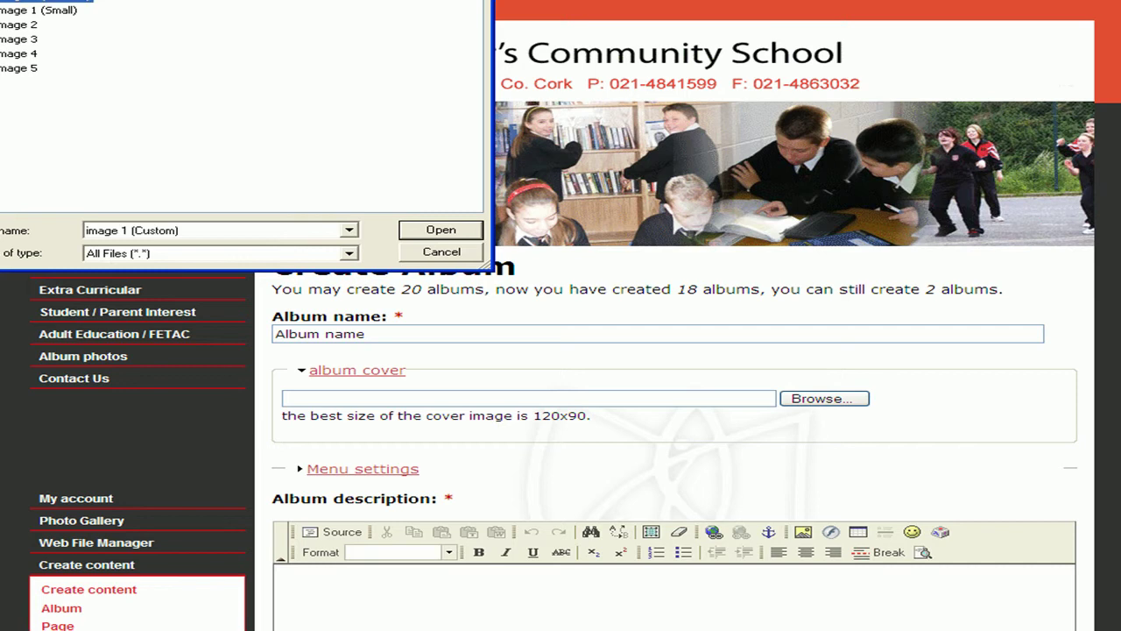
key(Return)
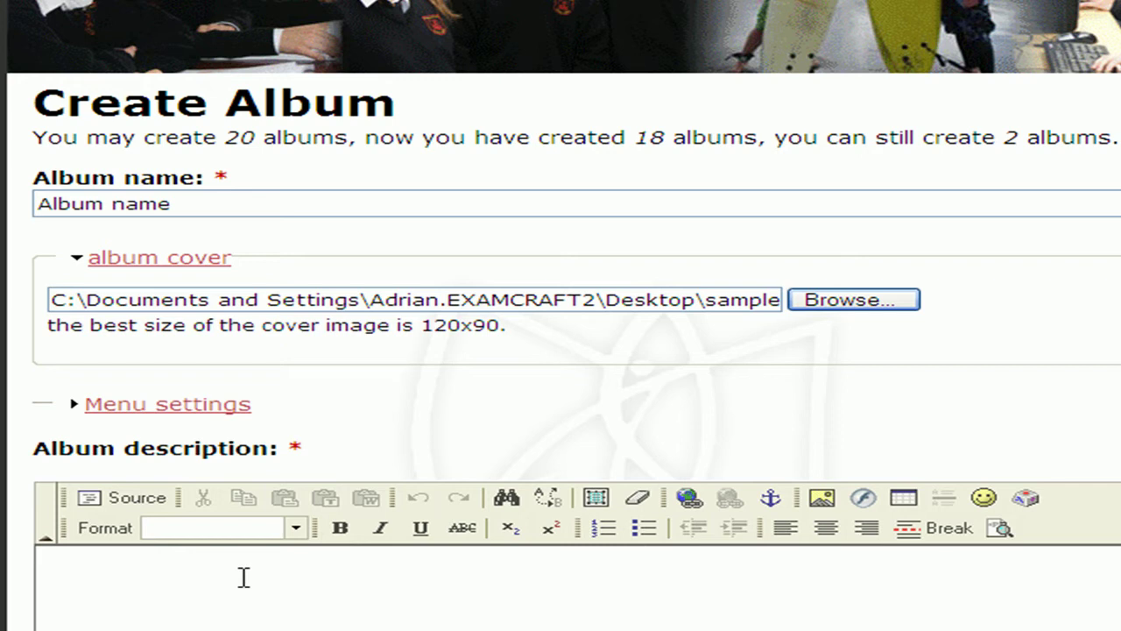
- Enter 'Sample' as the album description and save the album
click(243, 577)
text(Samp)
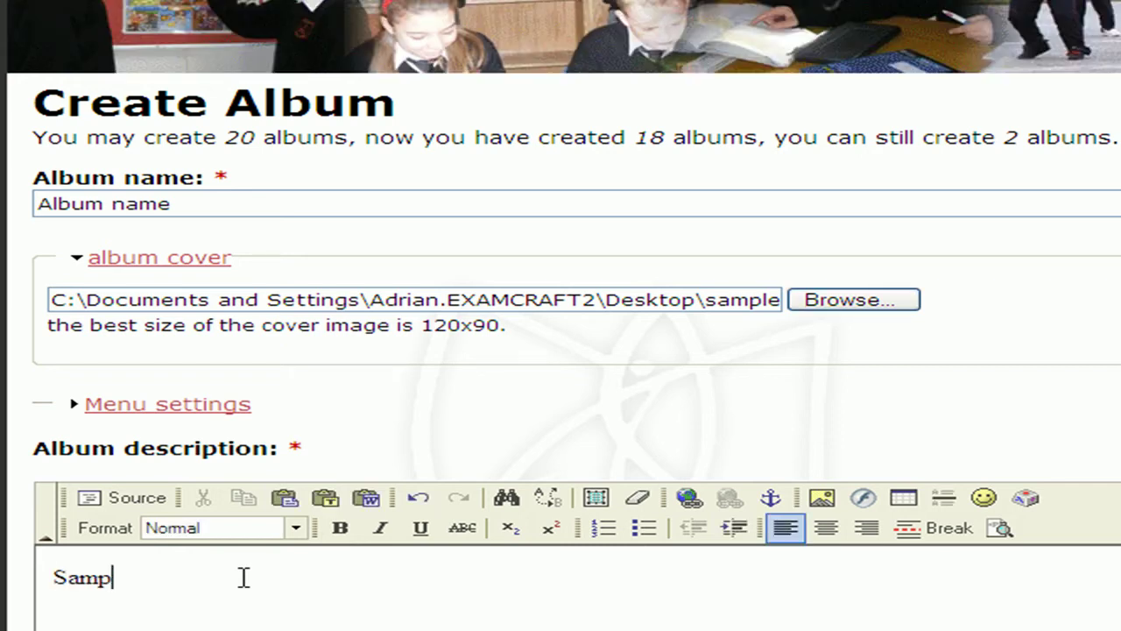
text(le)
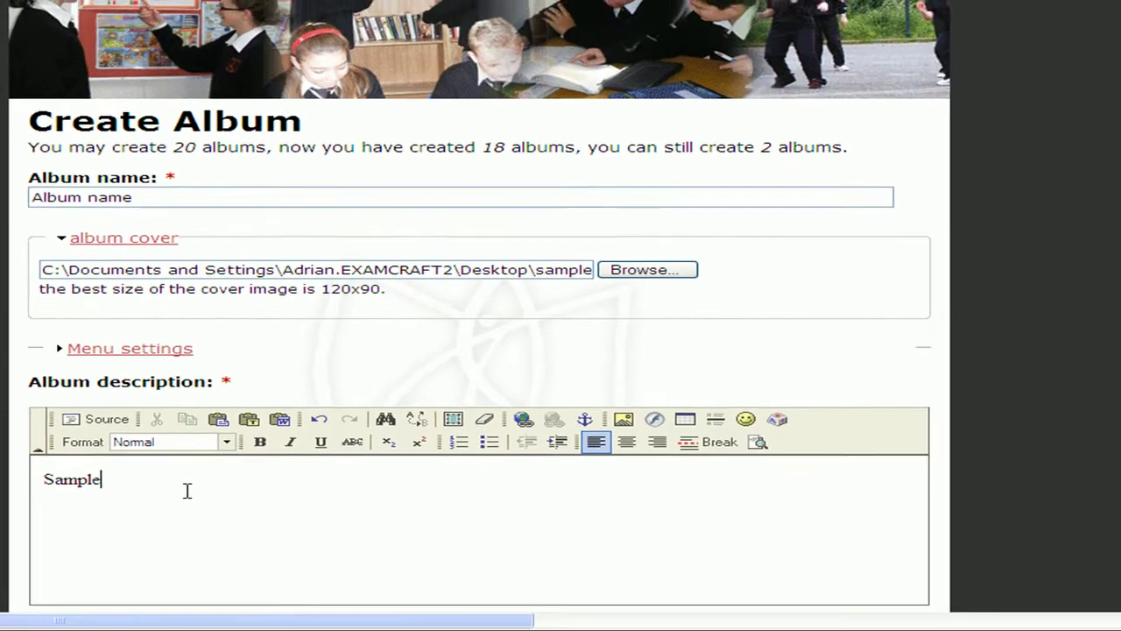
scroll(167, 488, down, 10)
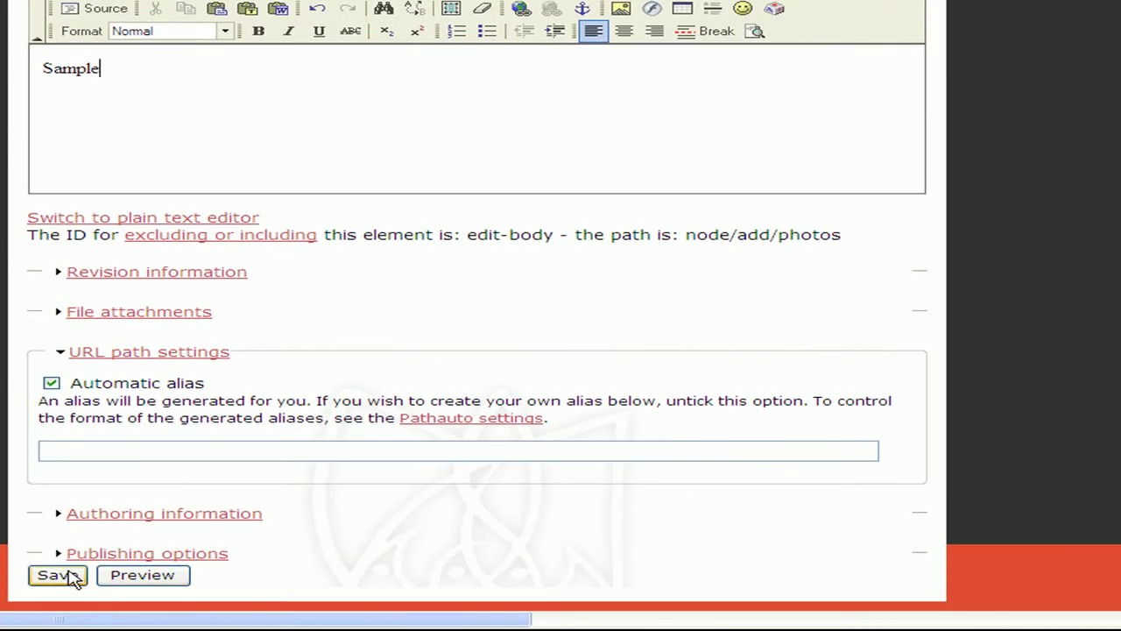
click(74, 575)
click(70, 575)
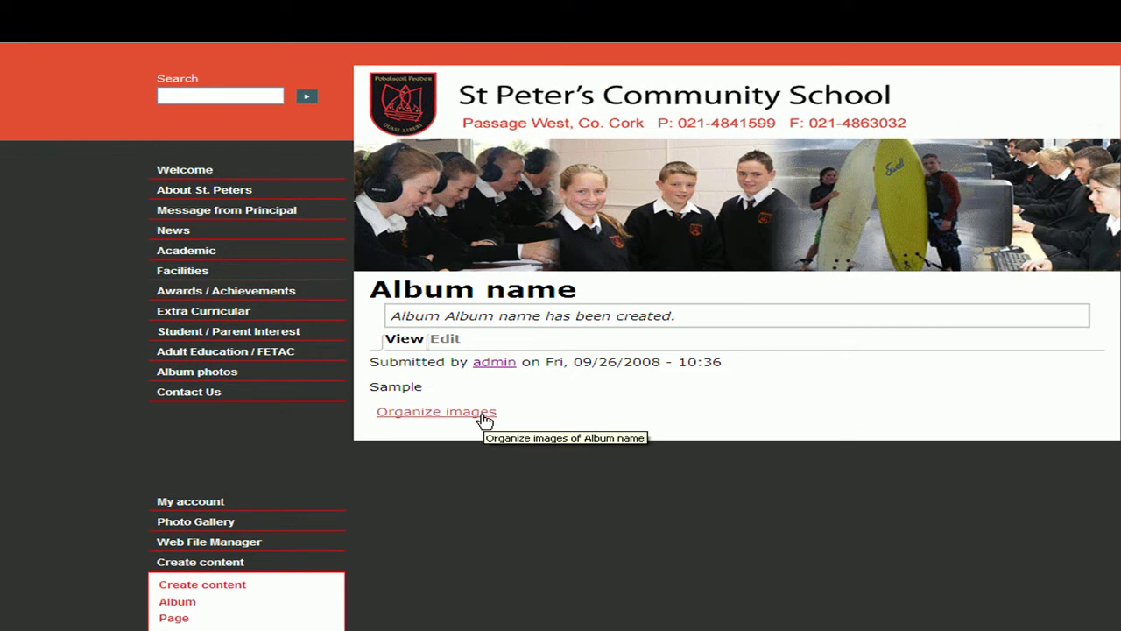
- Go to the Organize images page for 'Album name'
click(484, 418)
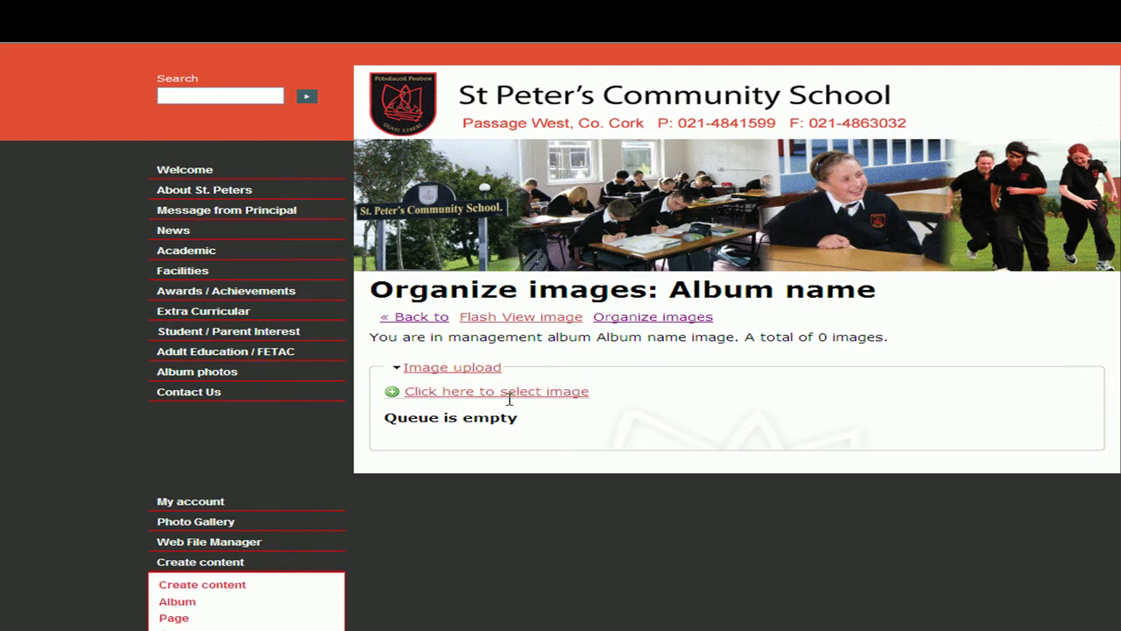
- Add four image files, image 1 to image 4, to the upload queue
click(511, 394)
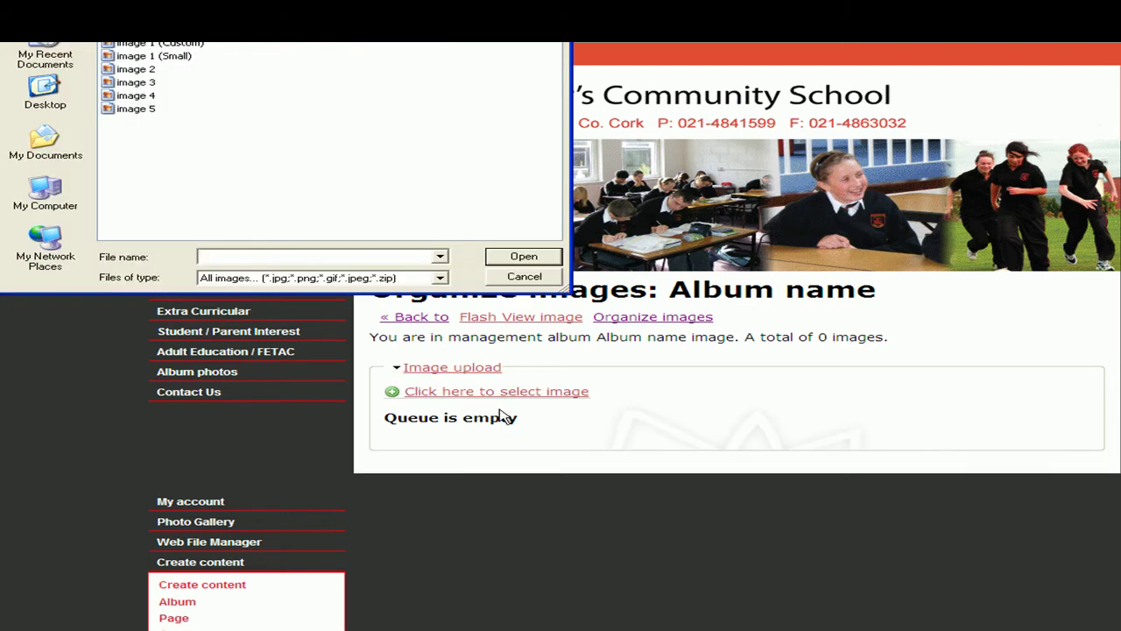
drag(178, 135, 121, 65)
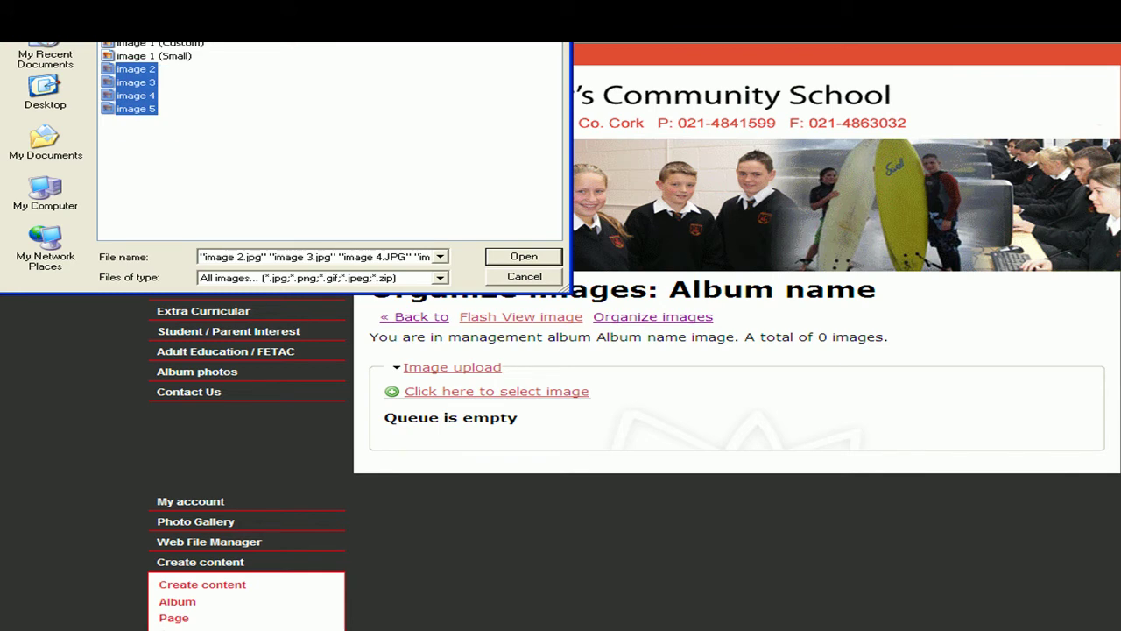
ctrl+click(136, 109)
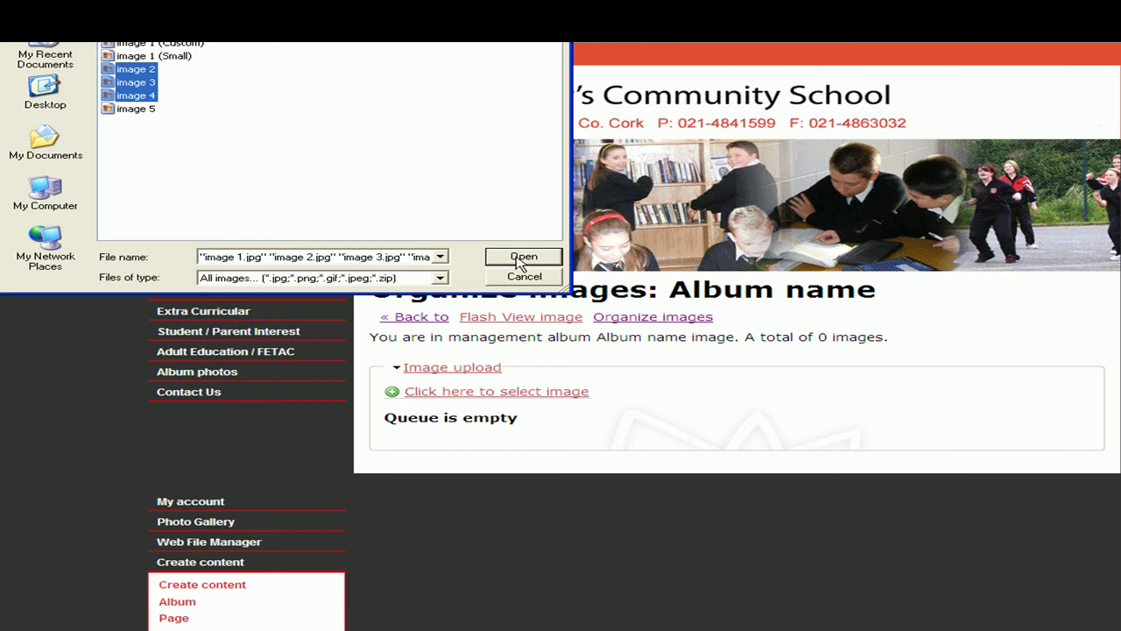
click(519, 262)
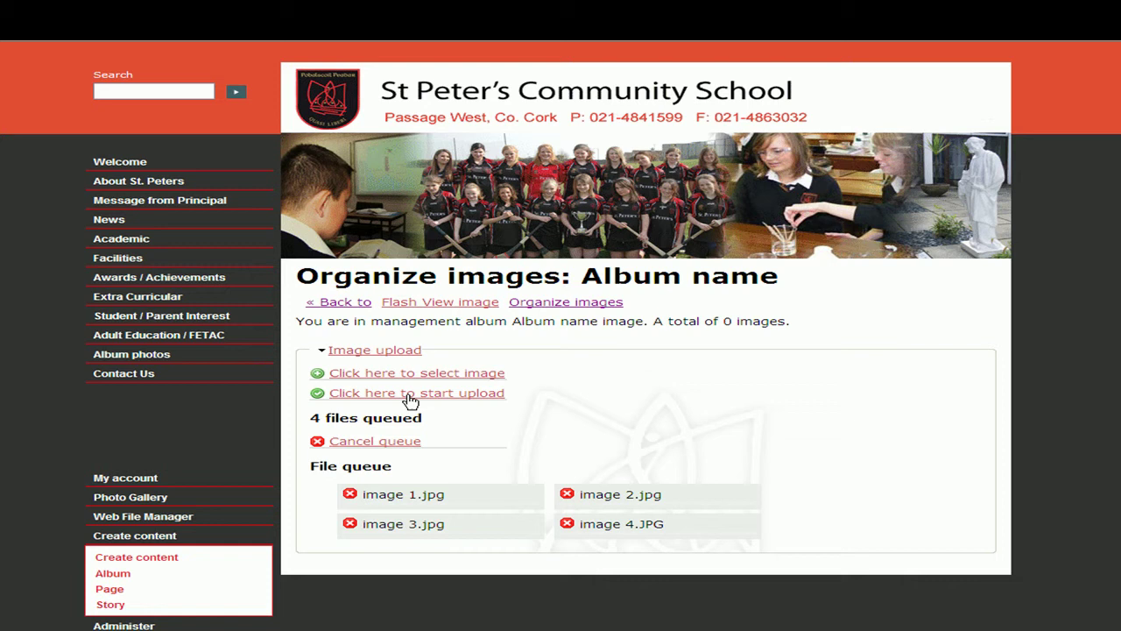
- Upload the four queued images so the album reports 4 images
click(410, 401)
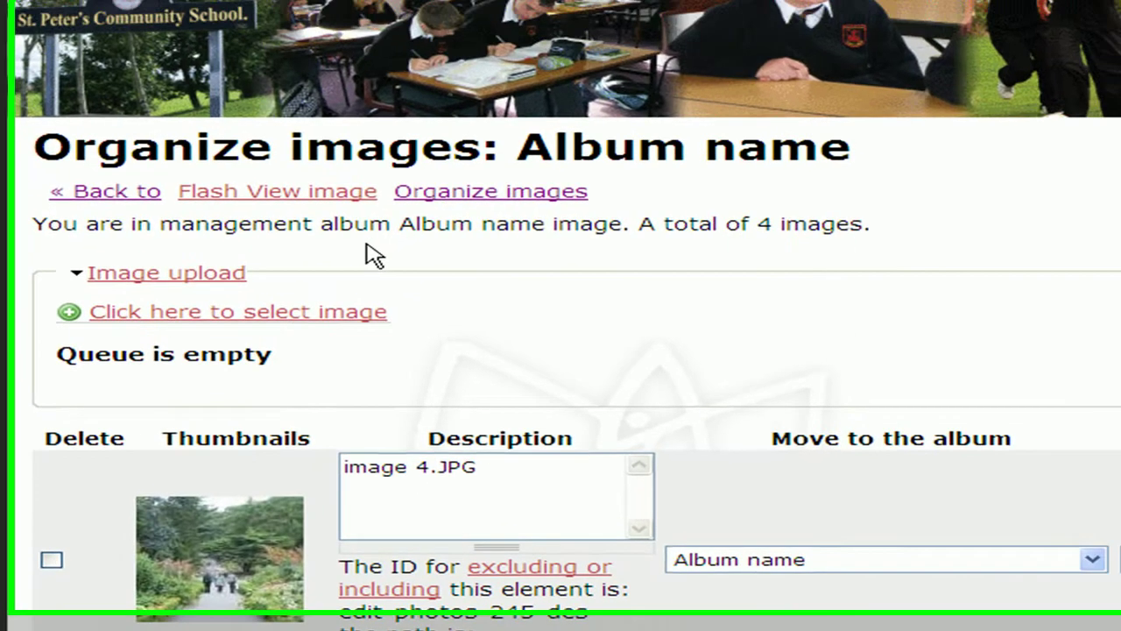
- Delete image 4 from the album, leaving three images
scroll(272, 302, down, 3)
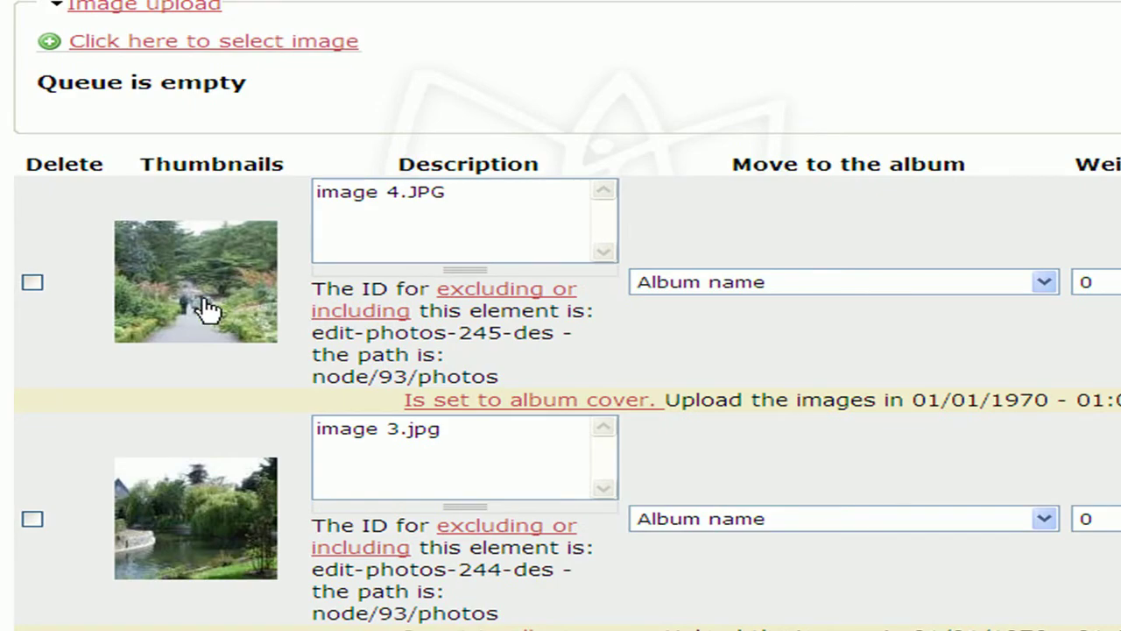
click(32, 282)
scroll(53, 324, down, 5)
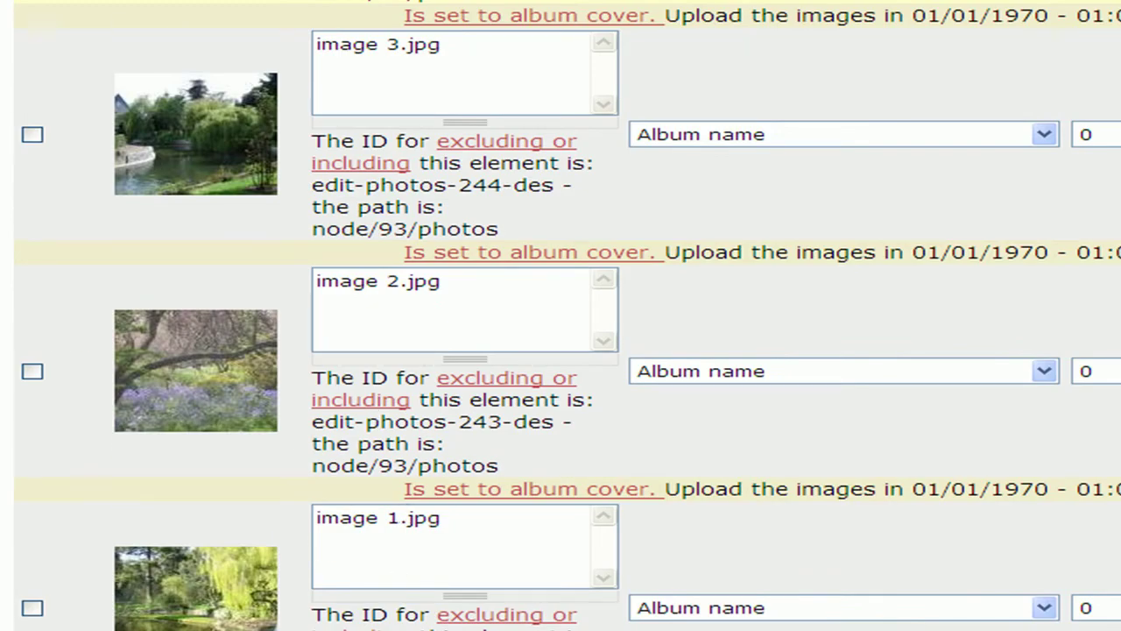
scroll(363, 555, down, 3)
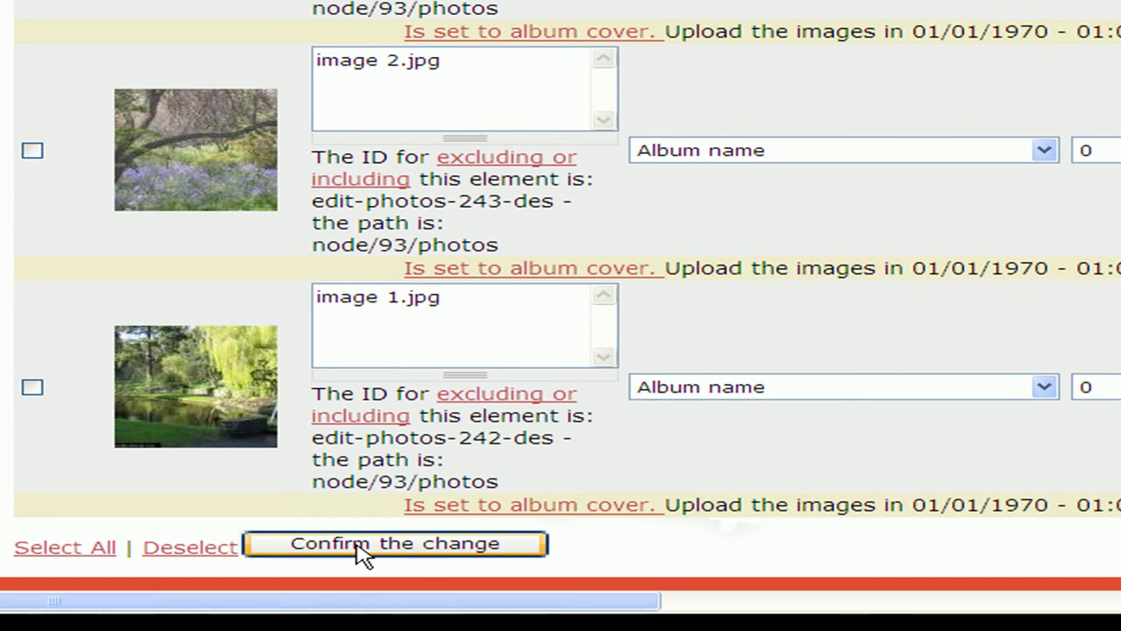
click(363, 541)
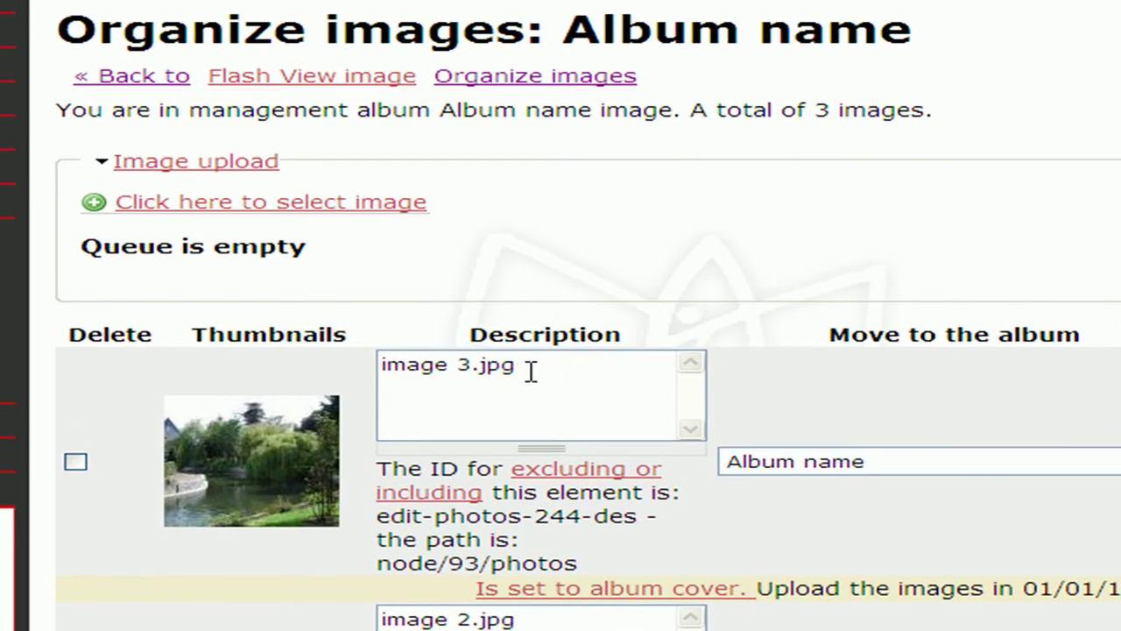
- Replace the three image descriptions with sample, tree and garden and submit the changes
drag(526, 368, 385, 367)
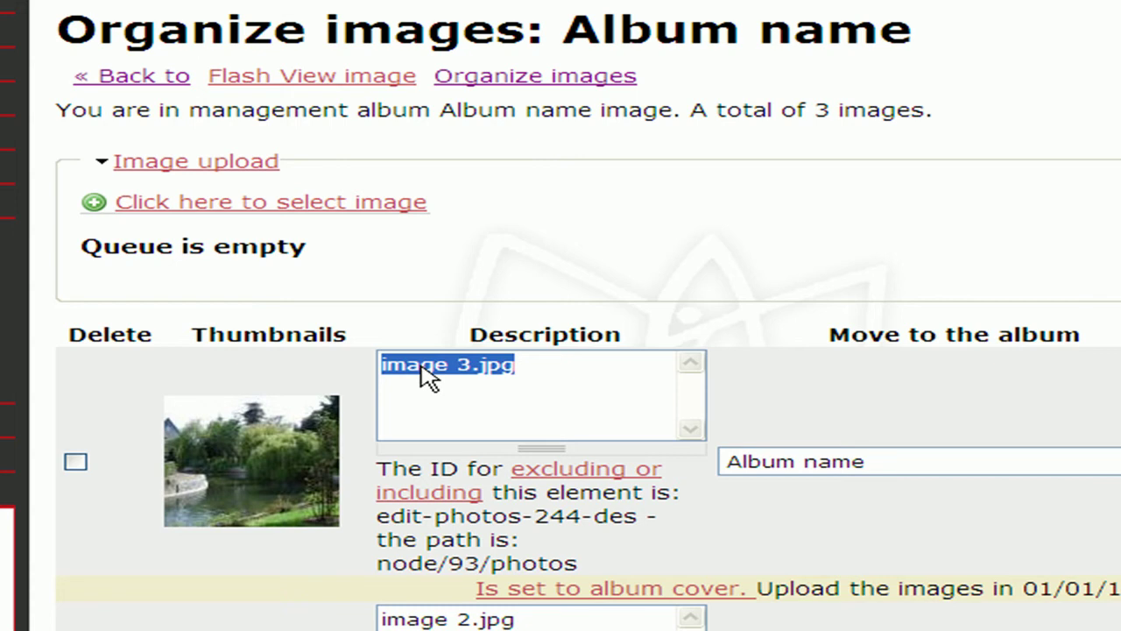
text(sampl)
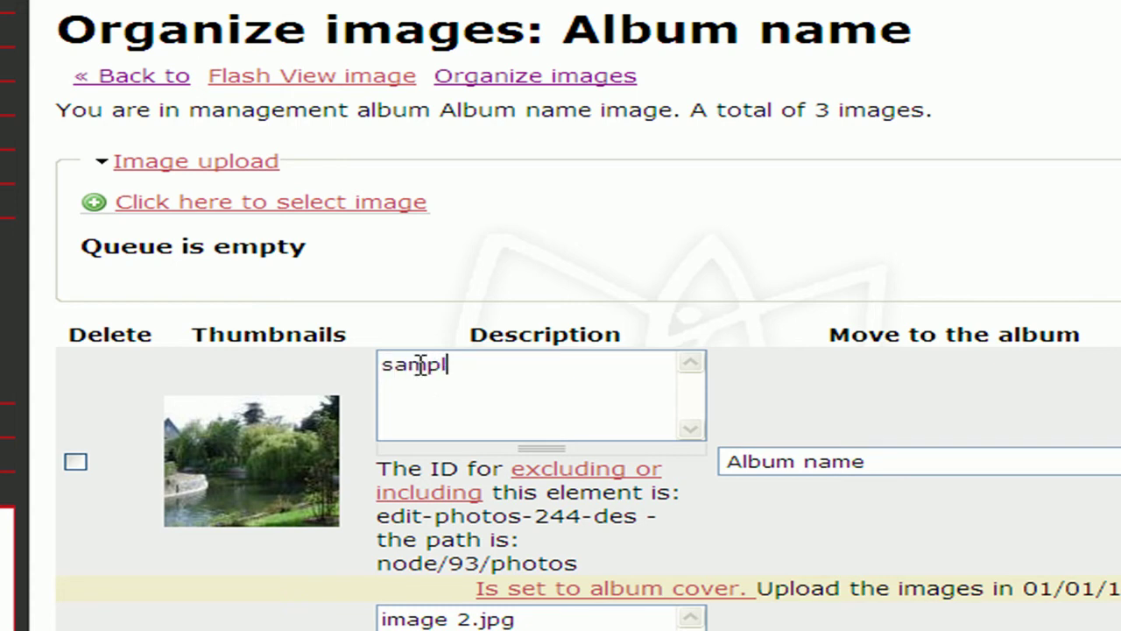
text(e)
scroll(350, 350, down, 5)
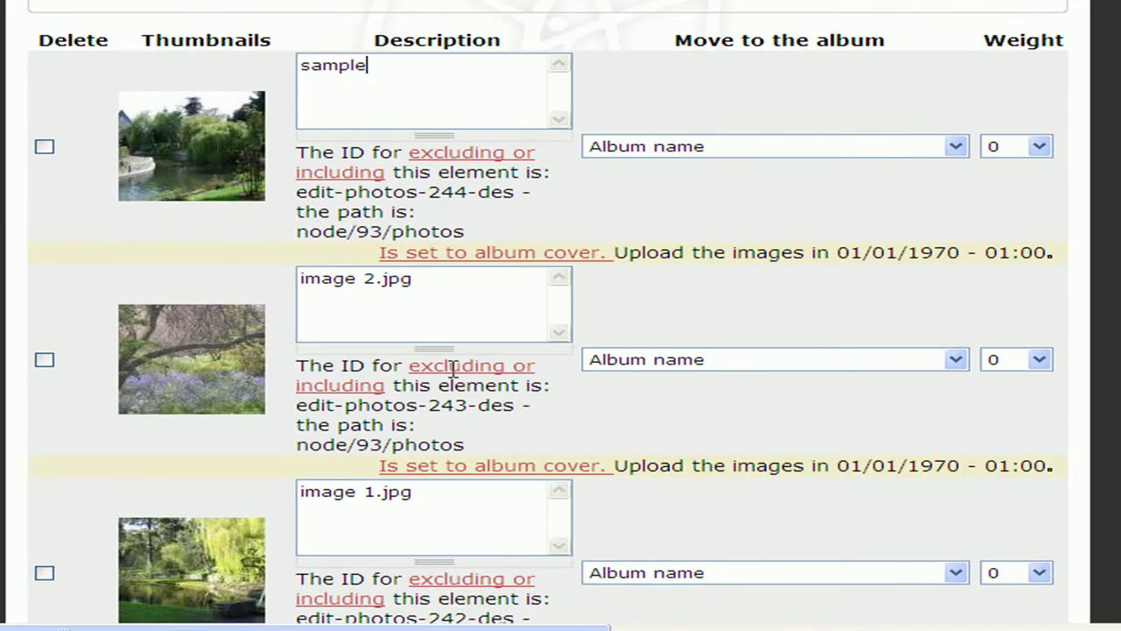
triple_click(432, 286)
text(tre)
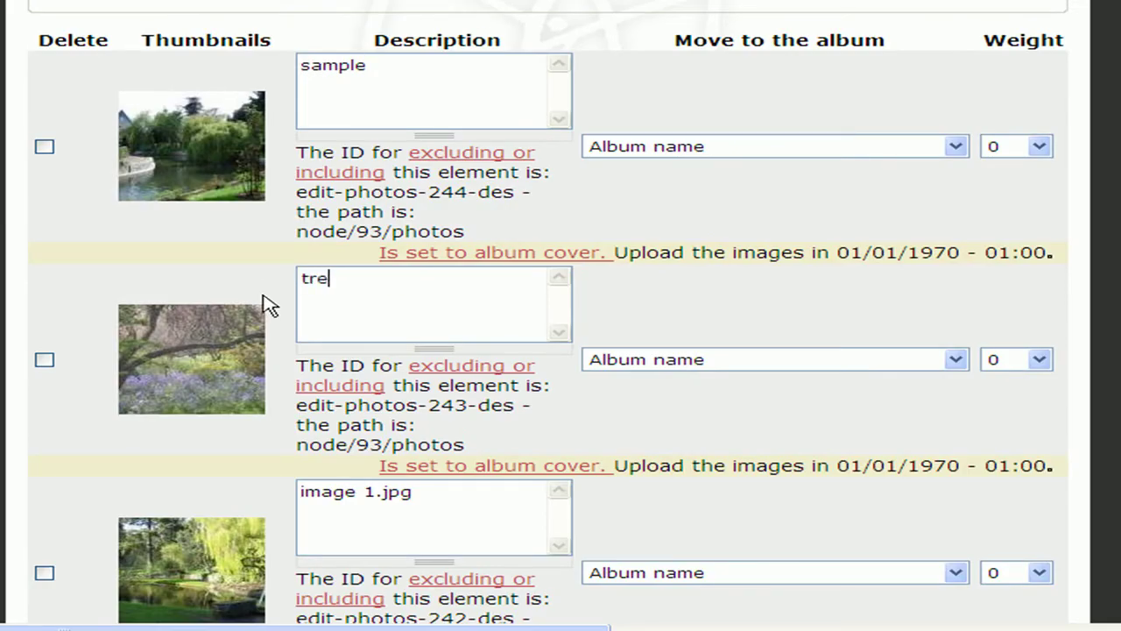
text(e)
triple_click(457, 510)
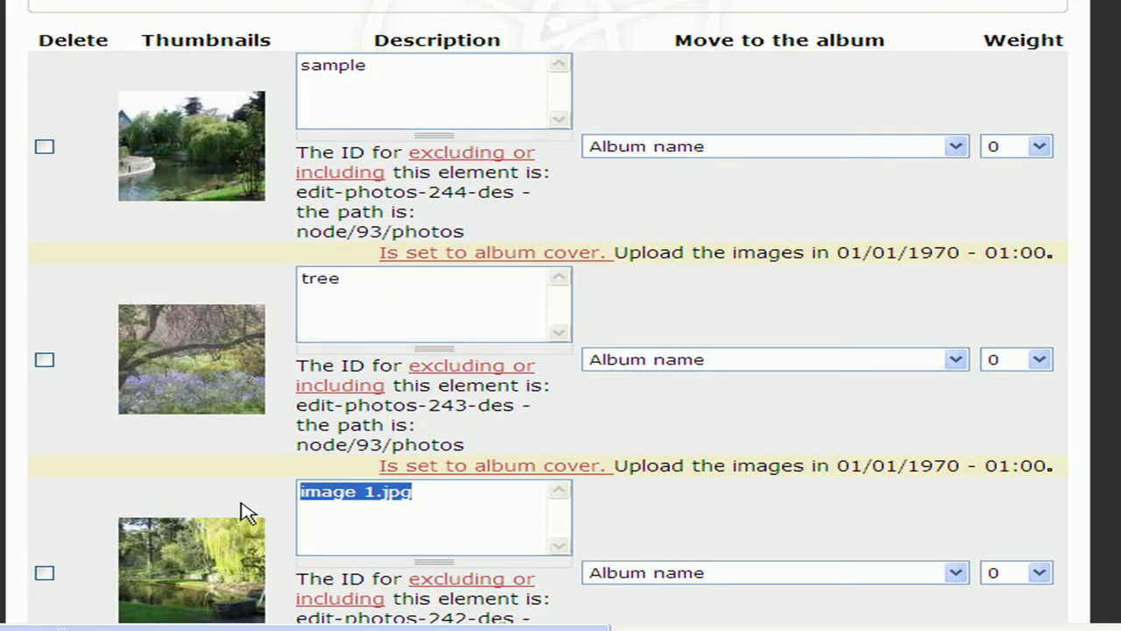
text(garden)
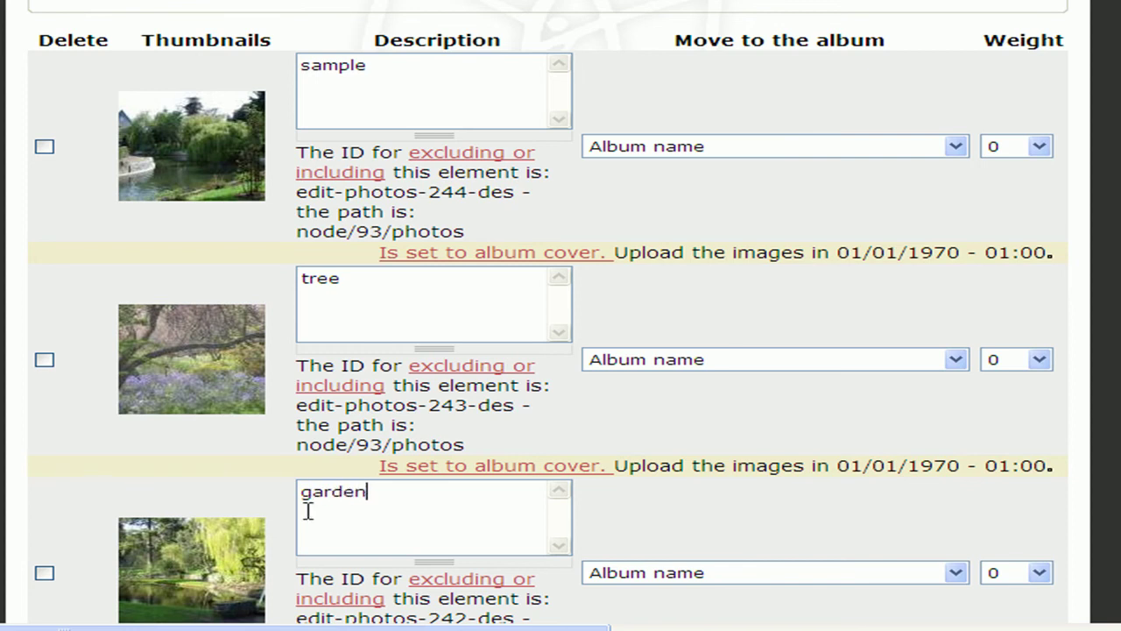
scroll(308, 511, down, 3)
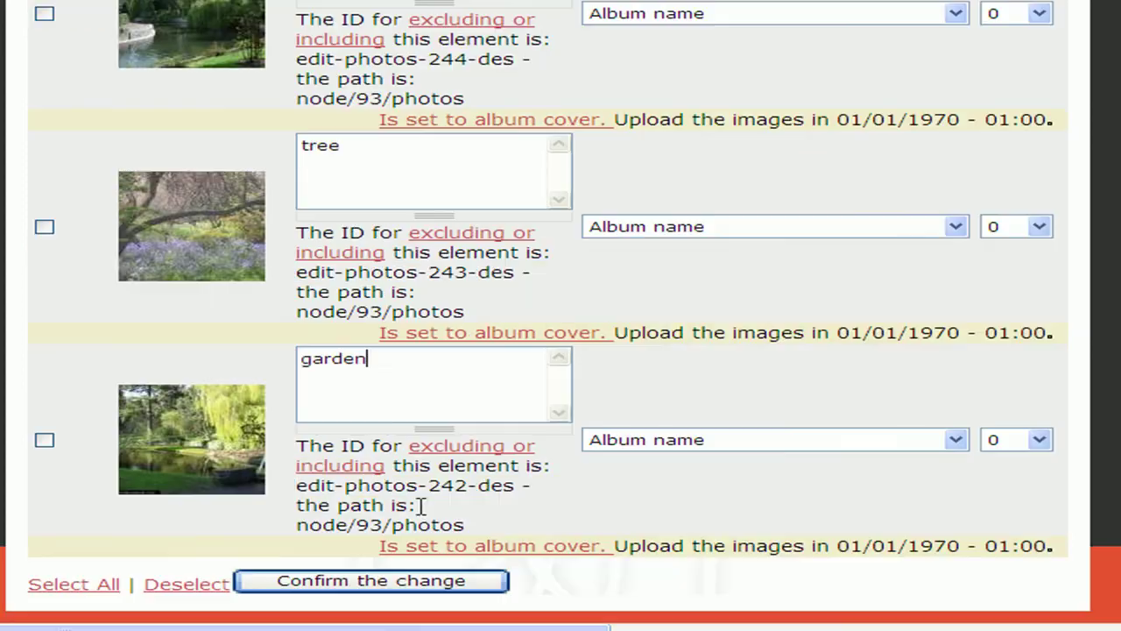
click(350, 589)
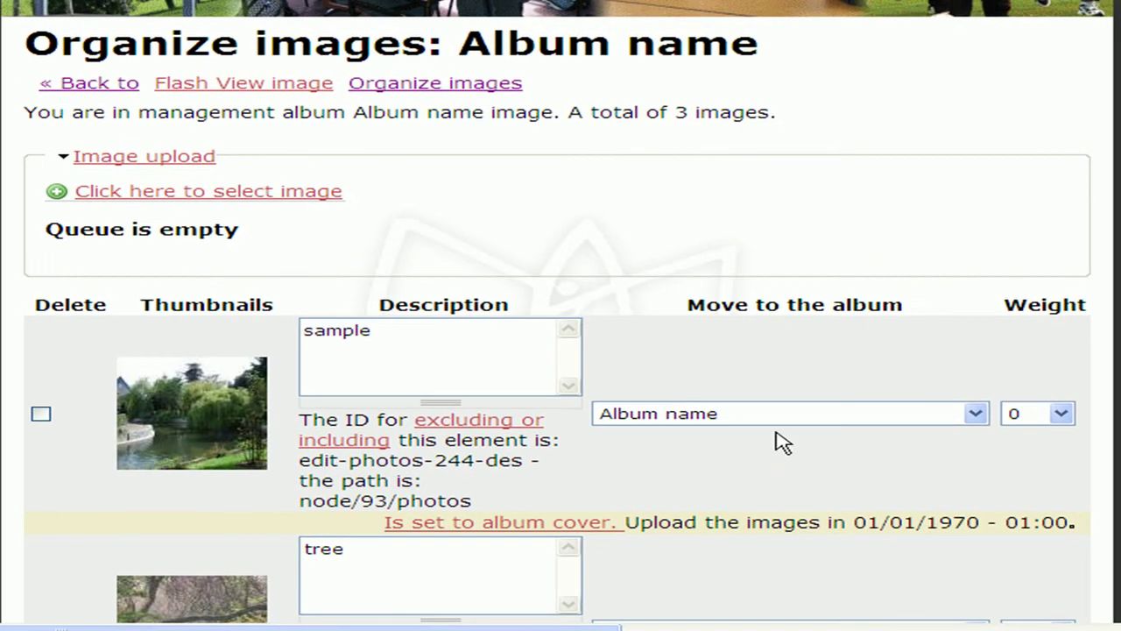
- Check the sample image's target albums, then show its -10 to 10 weight options
click(975, 414)
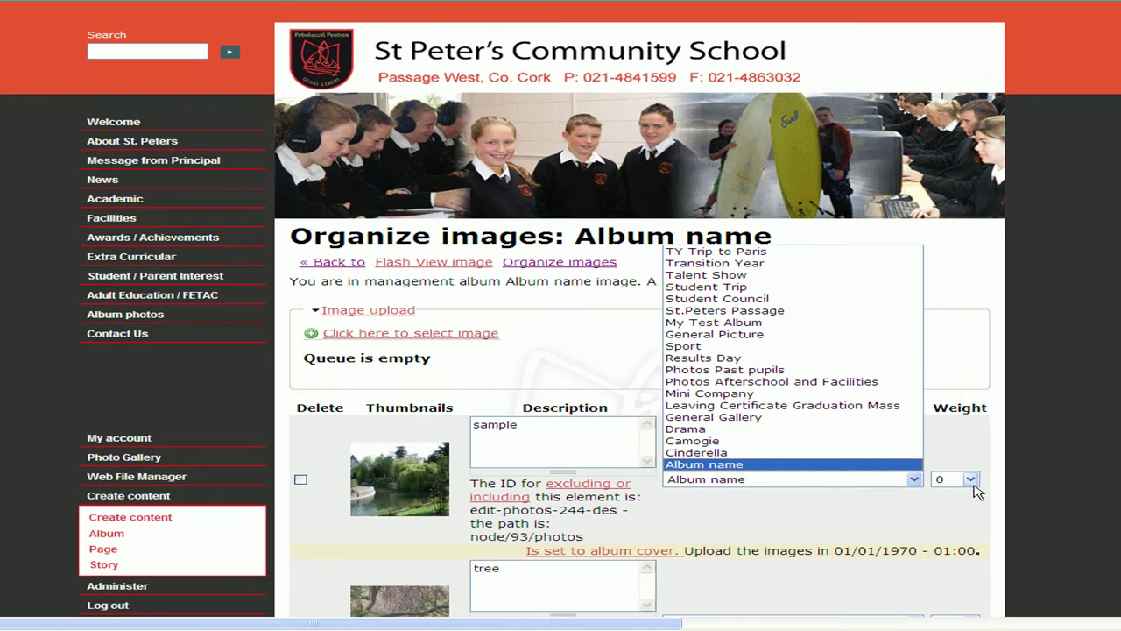
click(970, 480)
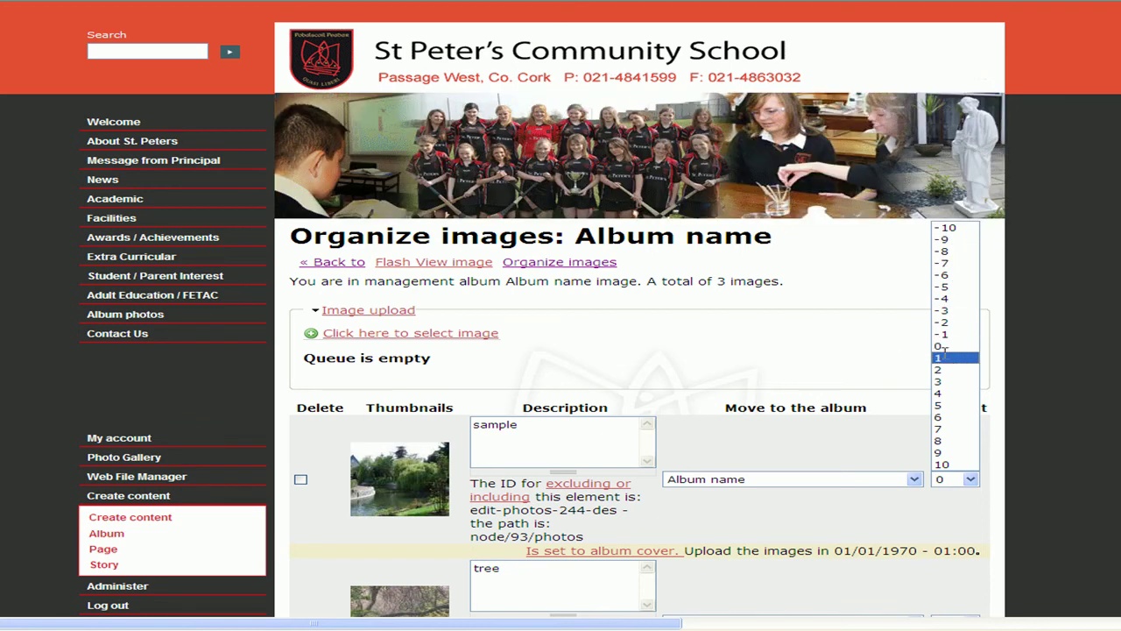
- Keep the sample image's weight at 0 and upload image 5.jpg into the album
click(890, 341)
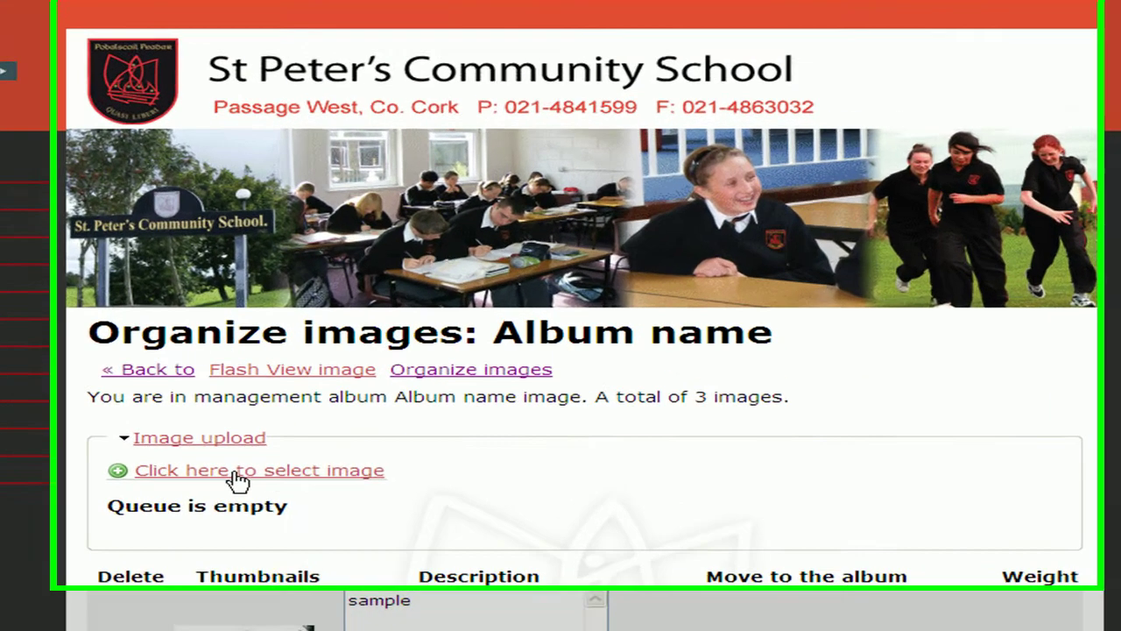
click(396, 340)
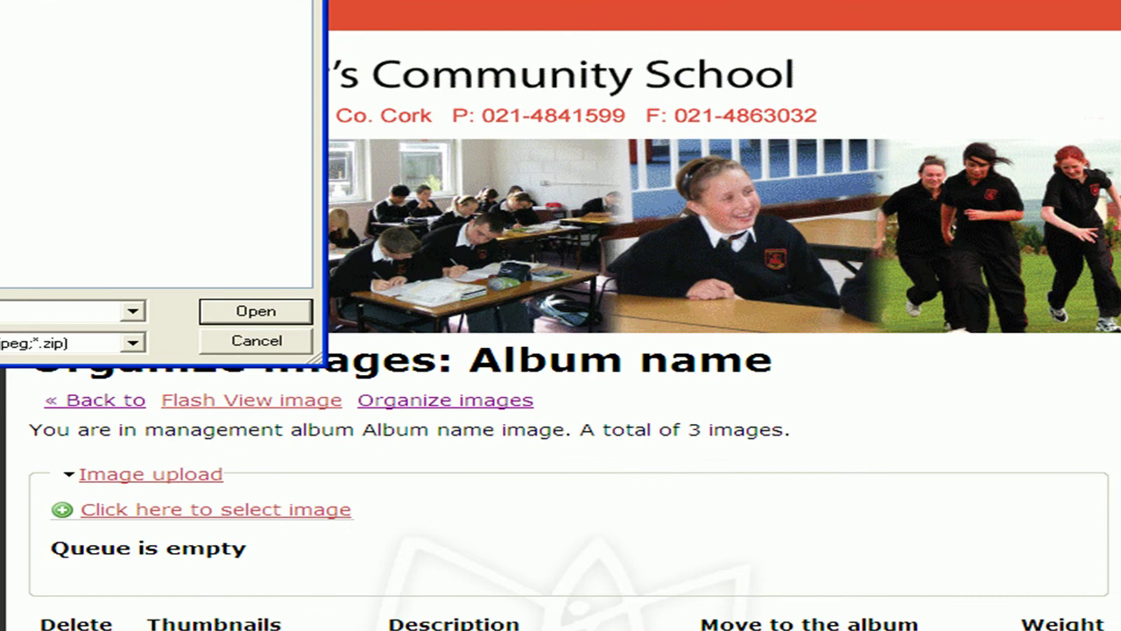
key(Return)
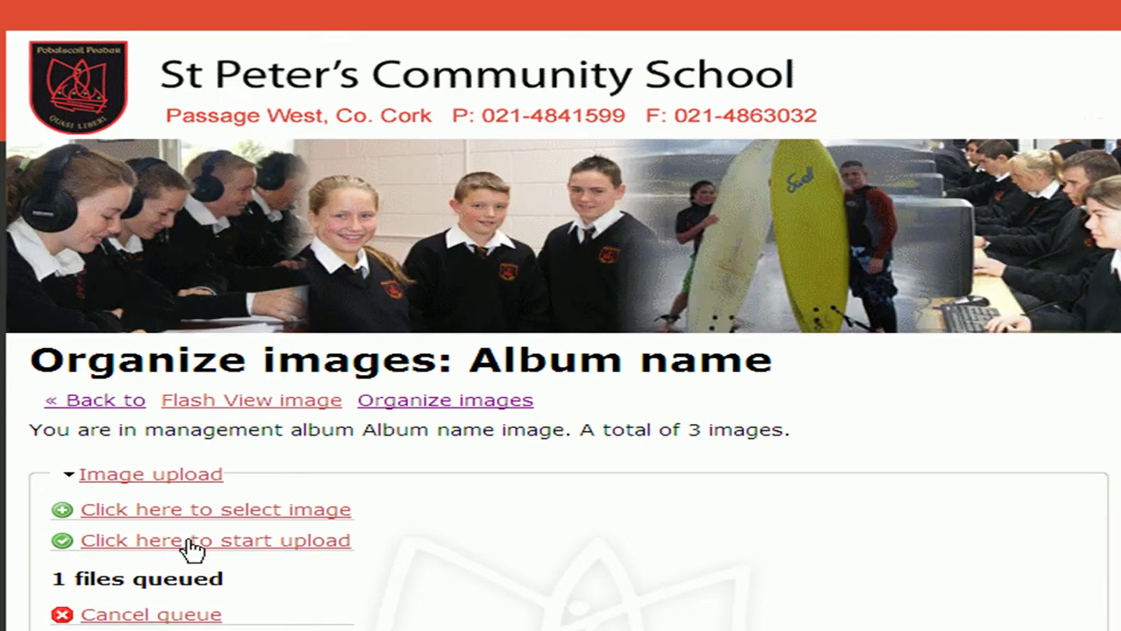
click(193, 543)
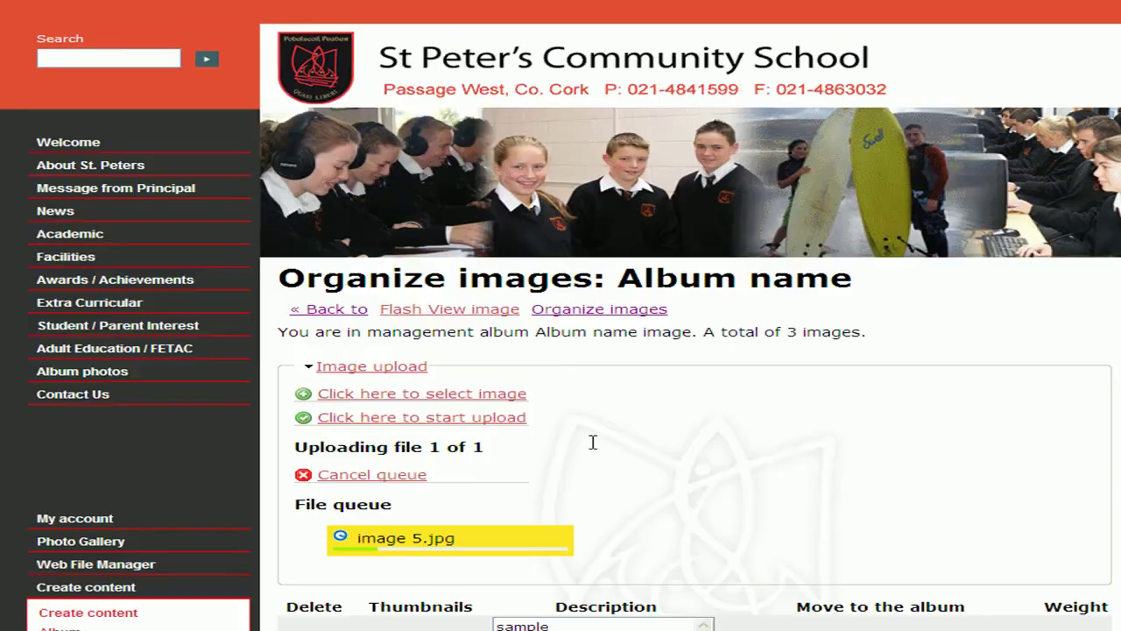